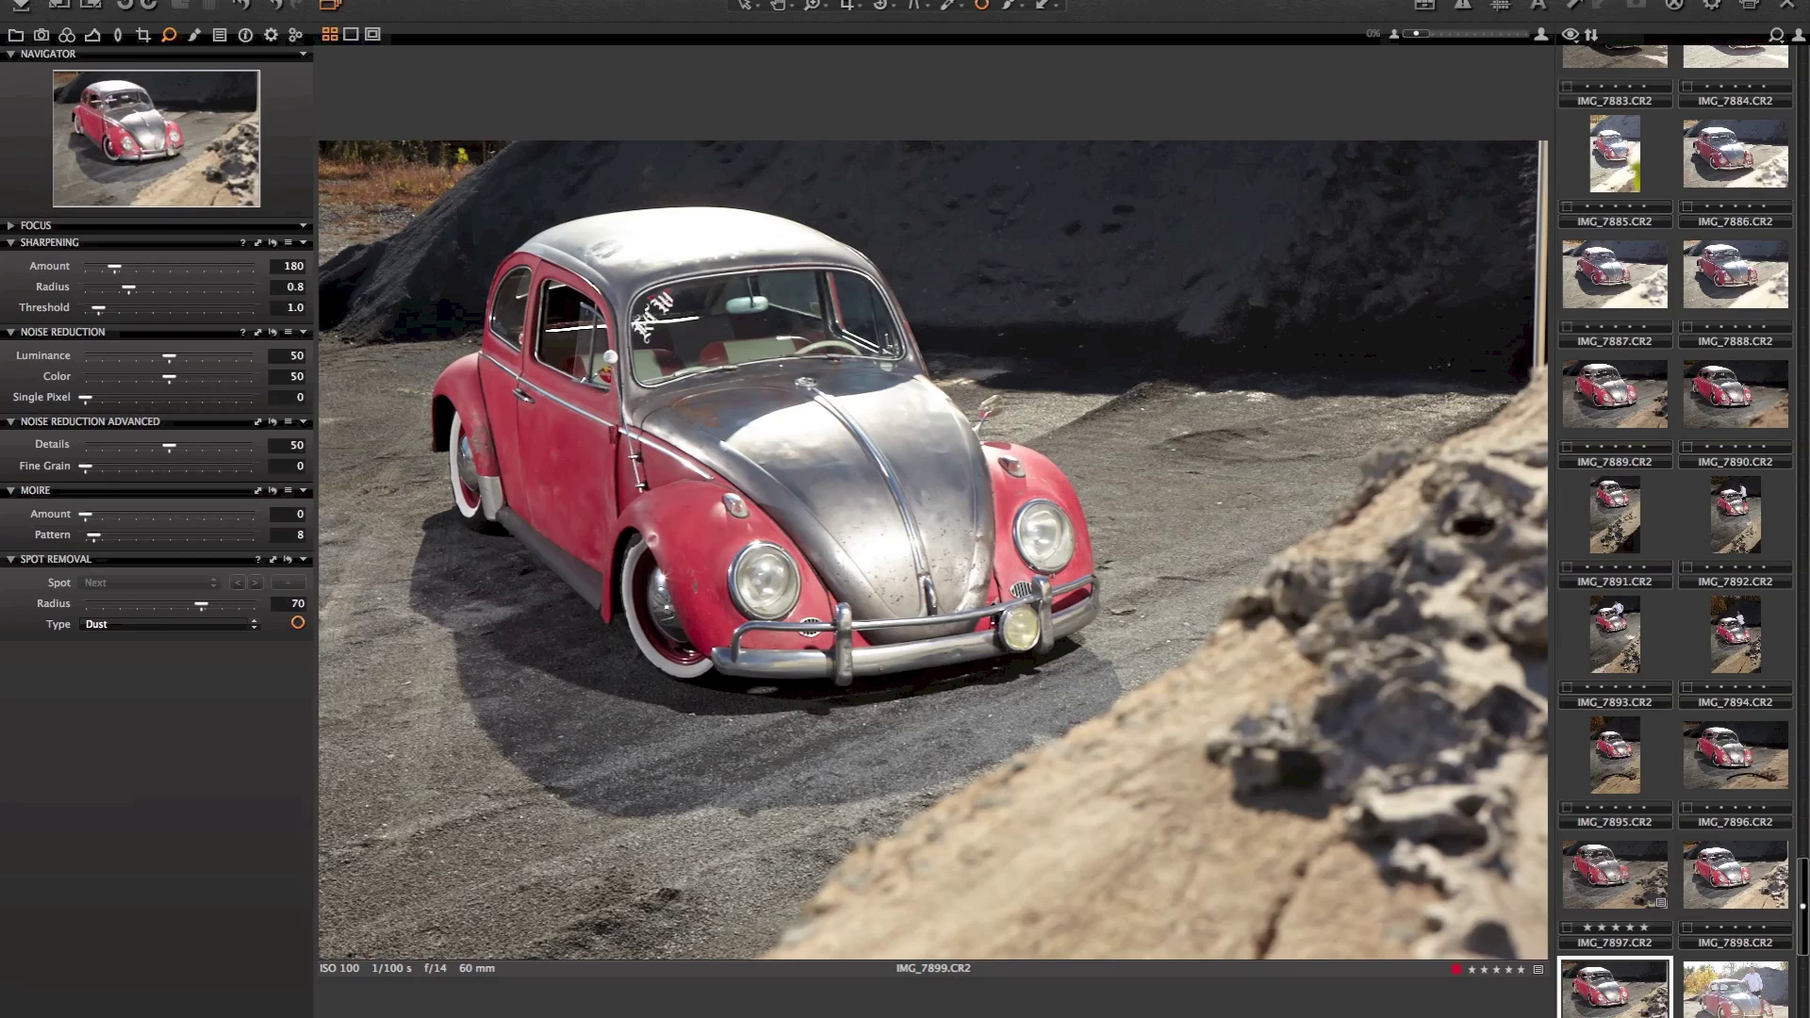
Show the Exposure tab's exposure, HDR, levels, curve and clarity tools for IMG_7899.CR2.
{"action": "left_click", "coordinate": [56, 40]}
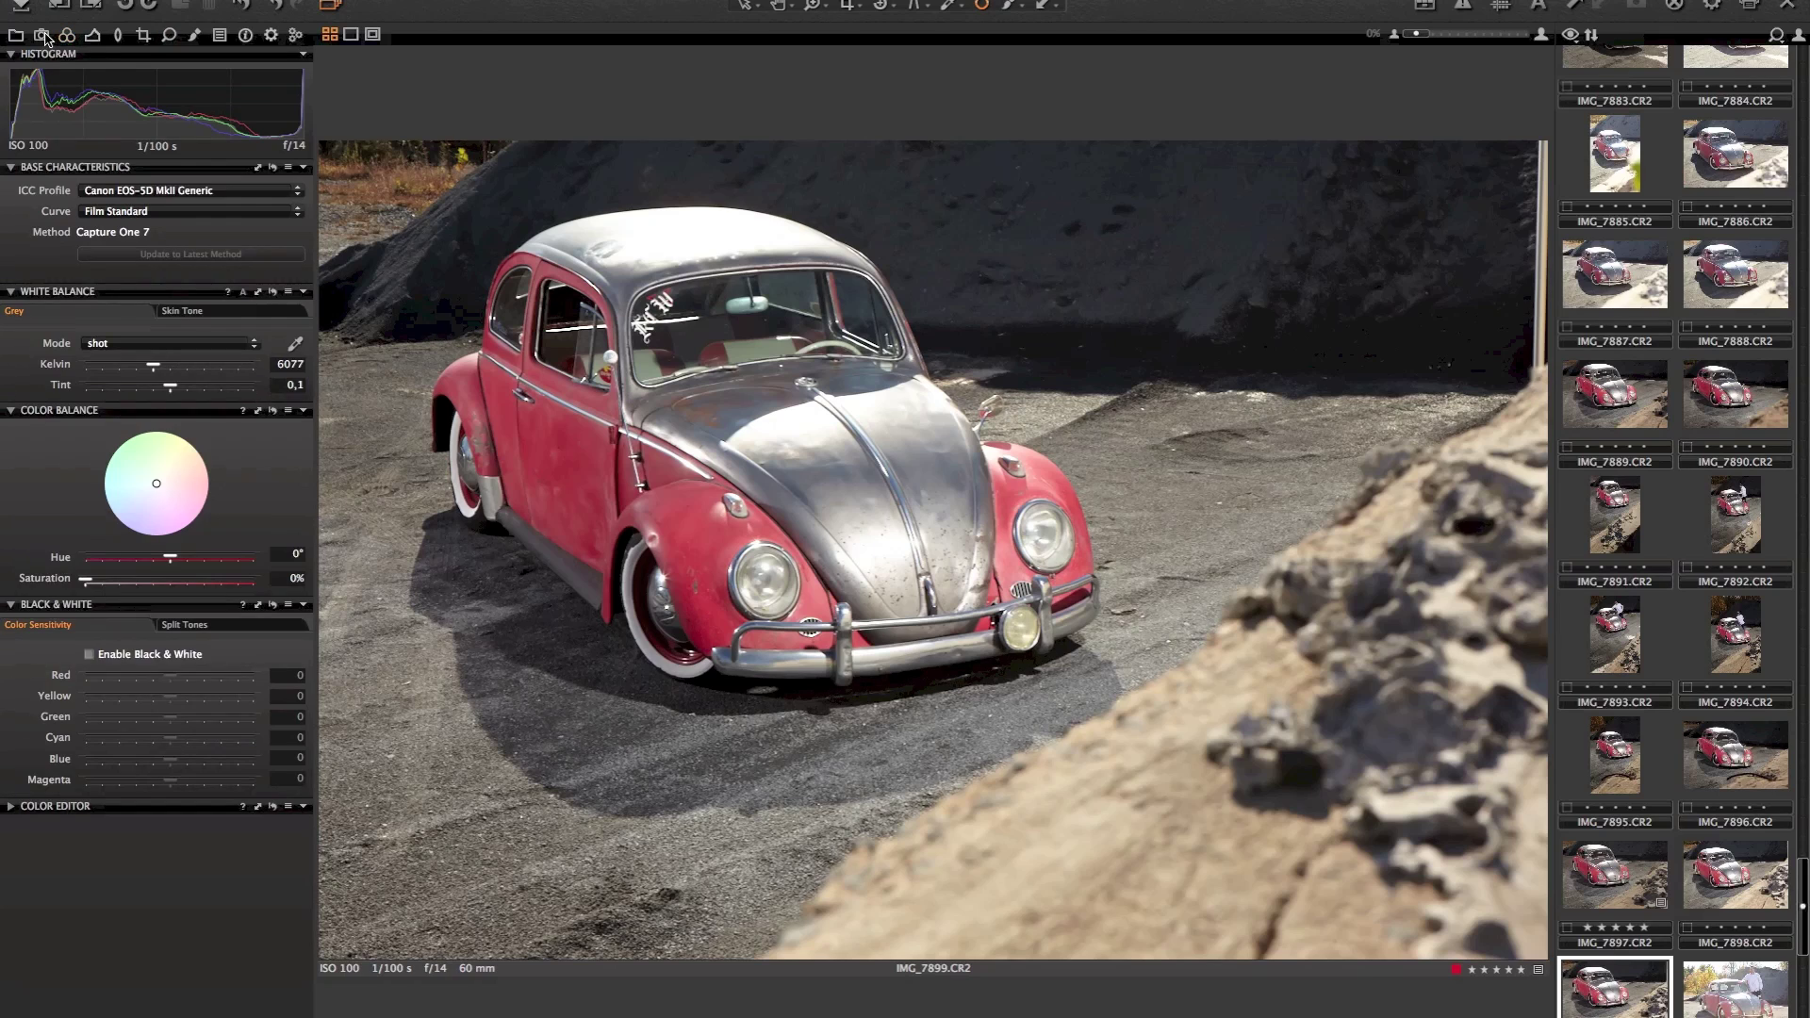
{"action": "left_click", "coordinate": [42, 37]}
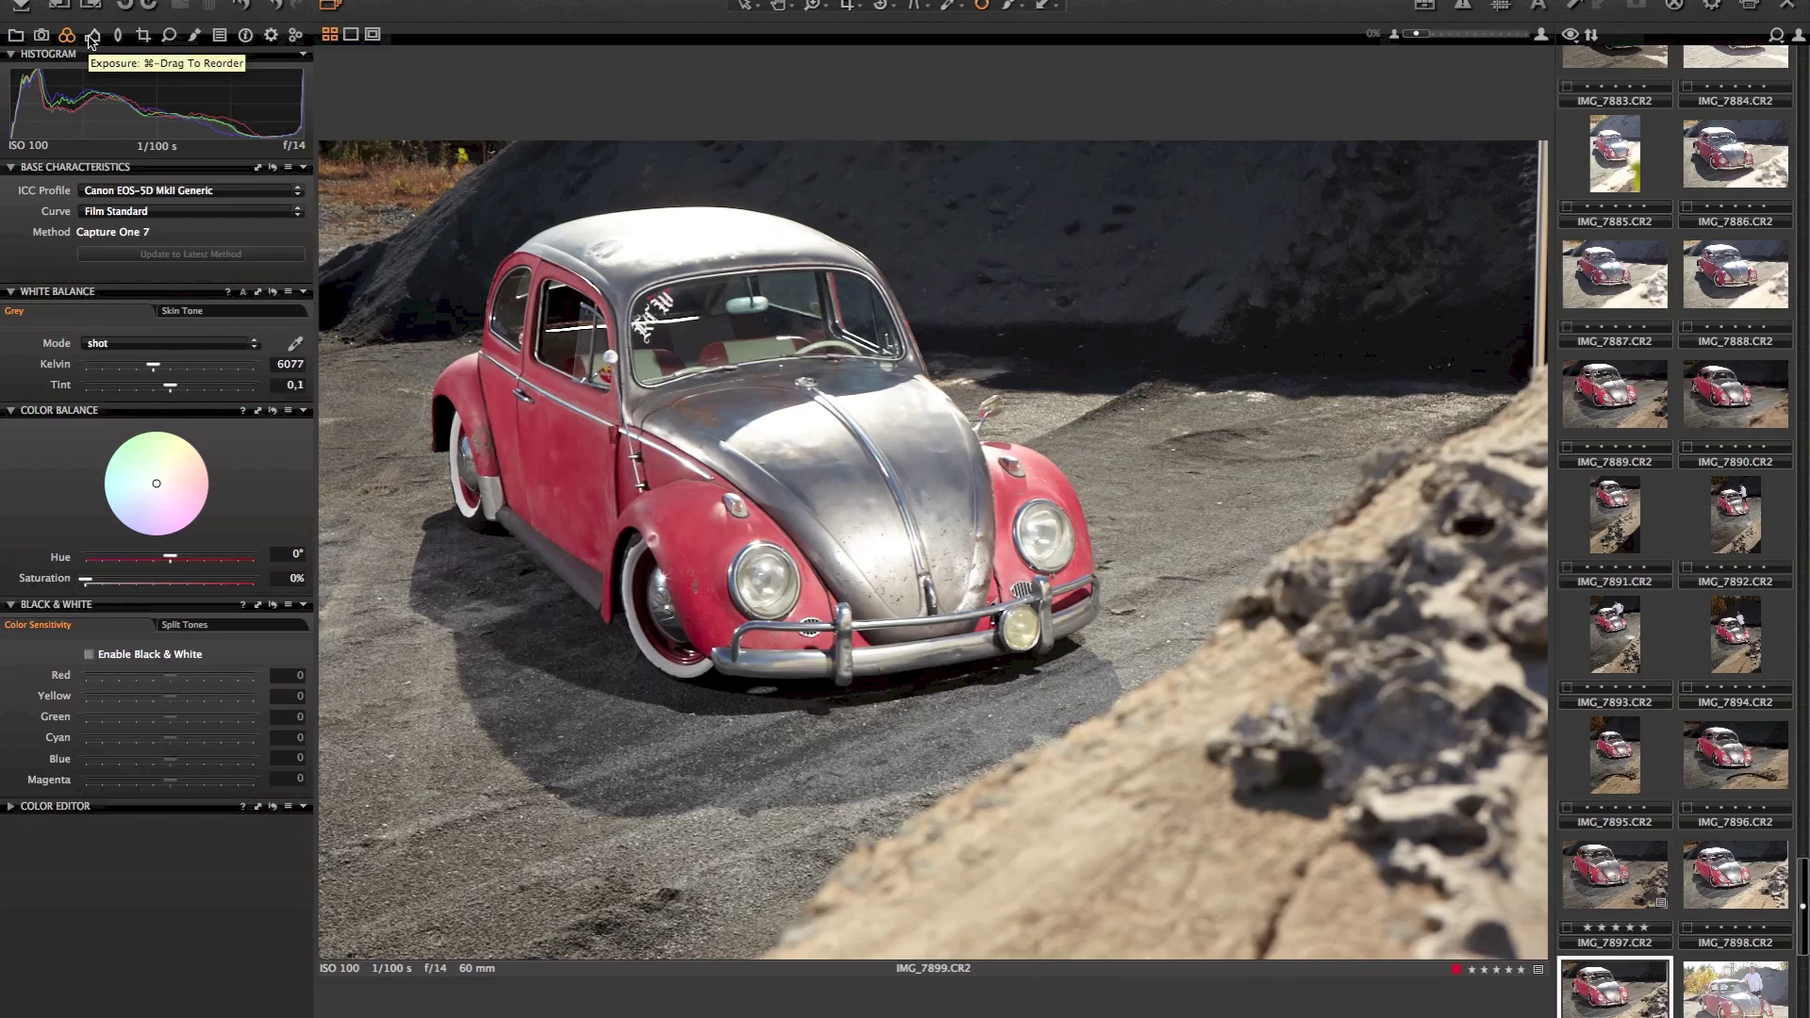
{"action": "left_click", "coordinate": [94, 37]}
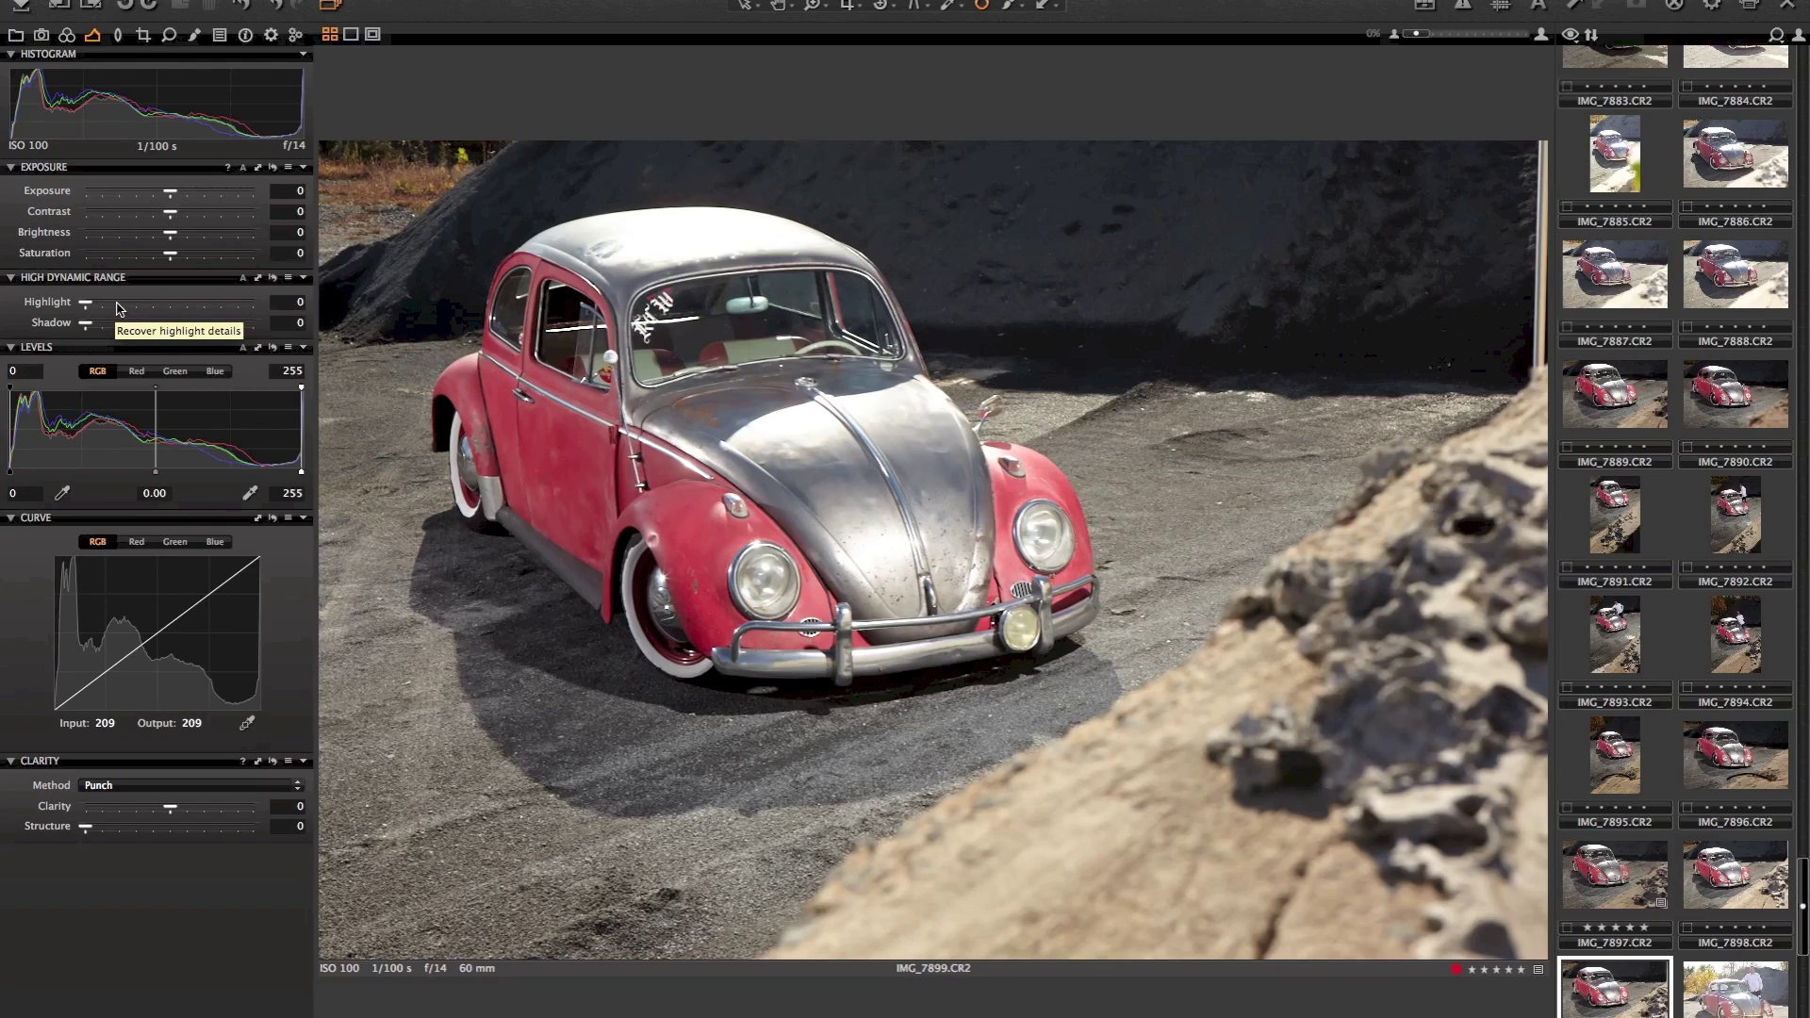
Set the High Dynamic Range Highlight slider to 41 and Shadow to 21.
{"action": "left_click_drag", "start_coordinate": [87, 303], "coordinate": [150, 306]}
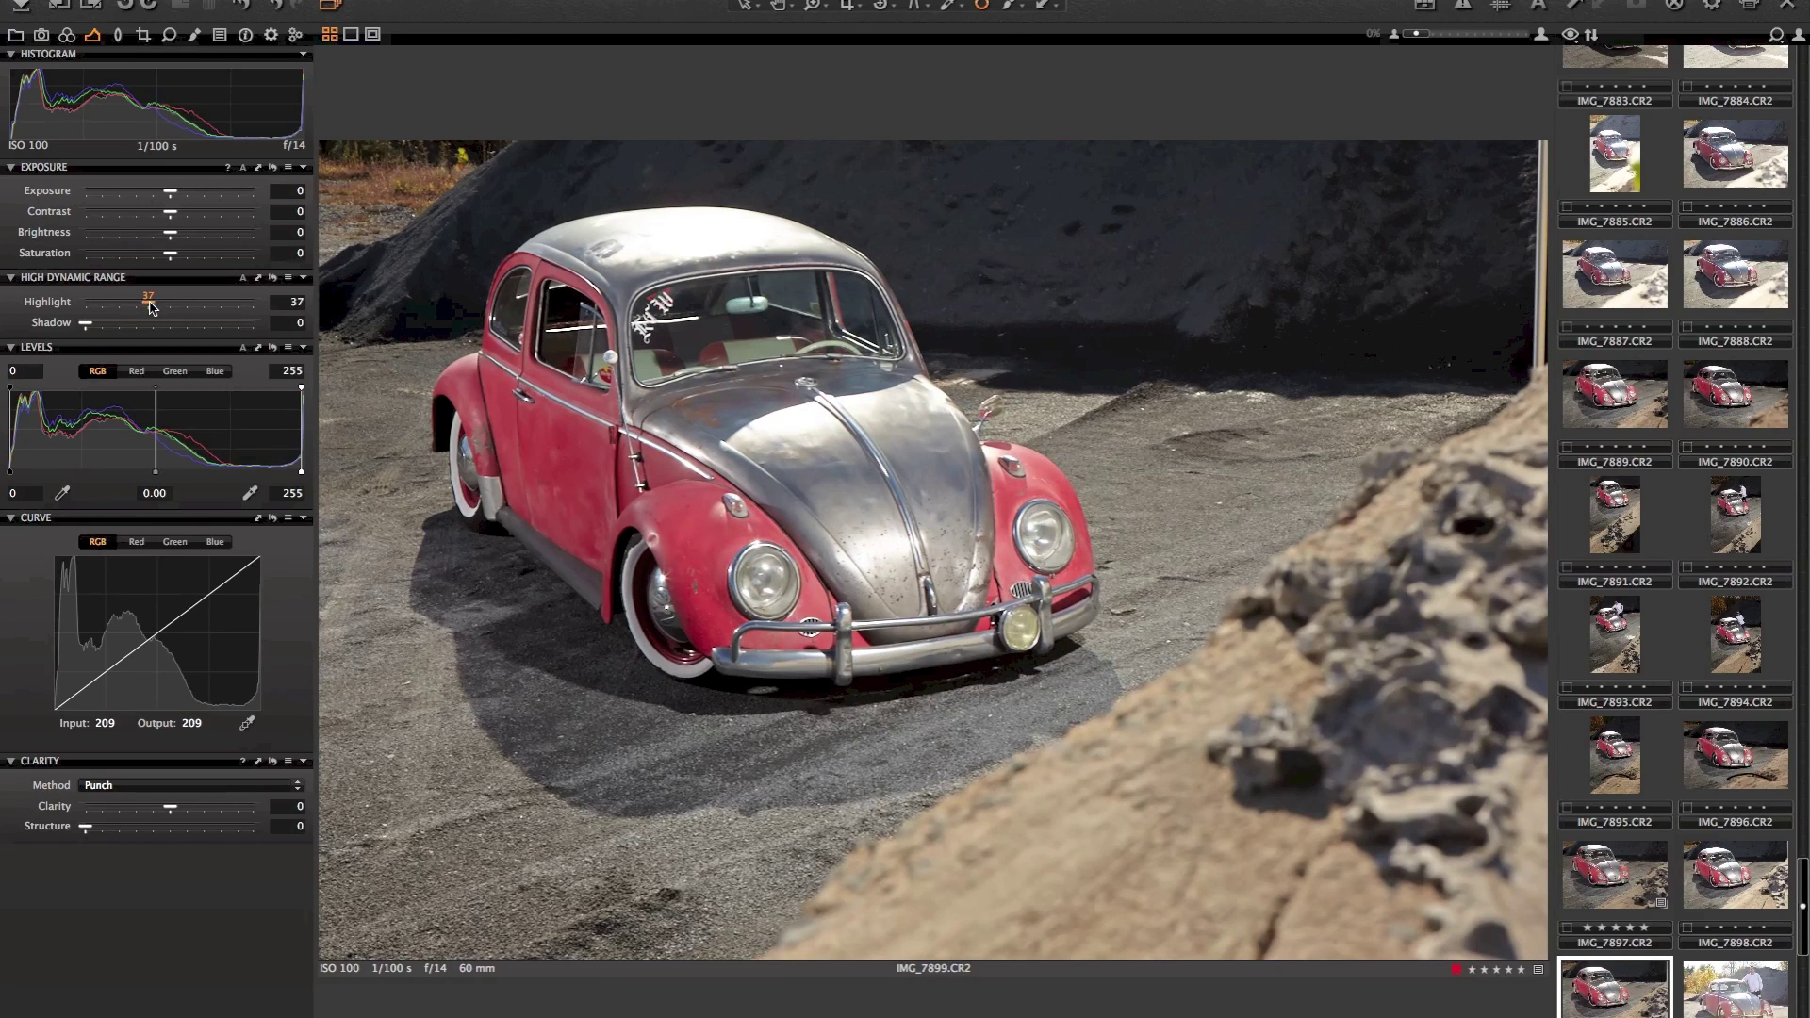
{"action": "left_click_drag", "start_coordinate": [150, 306], "coordinate": [158, 306]}
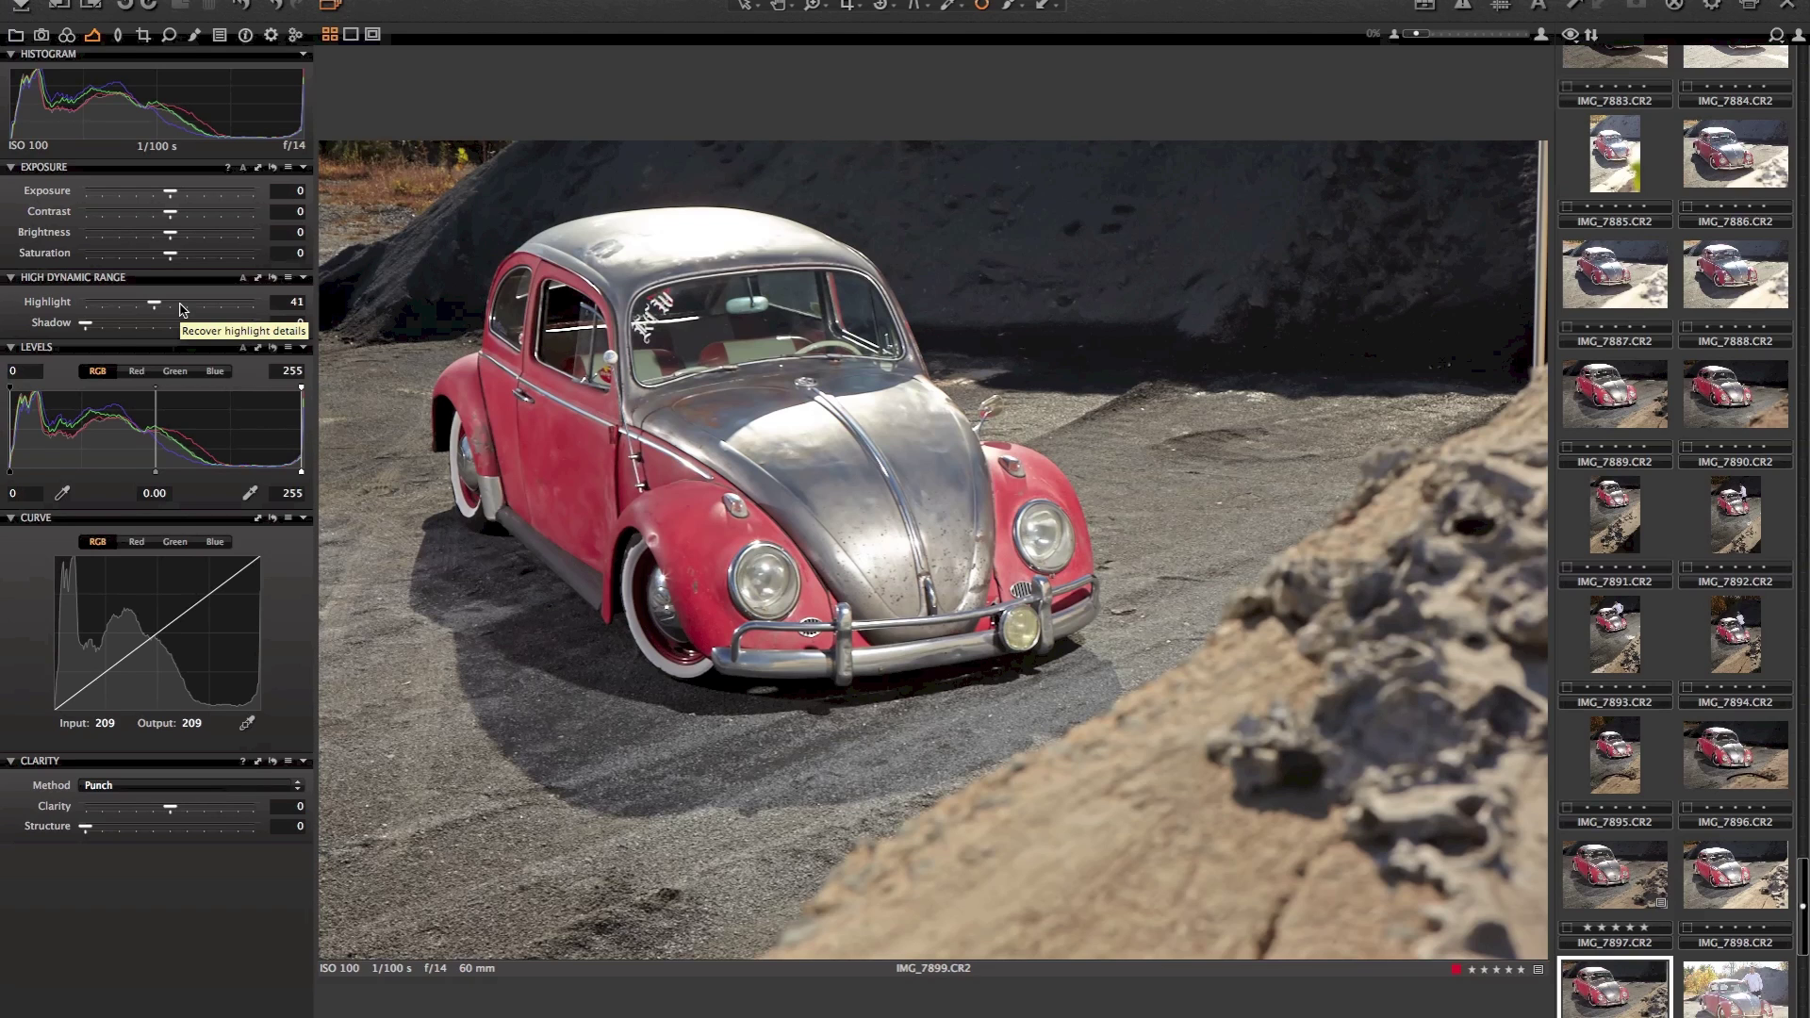
{"action": "left_click_drag", "start_coordinate": [85, 324], "coordinate": [124, 324]}
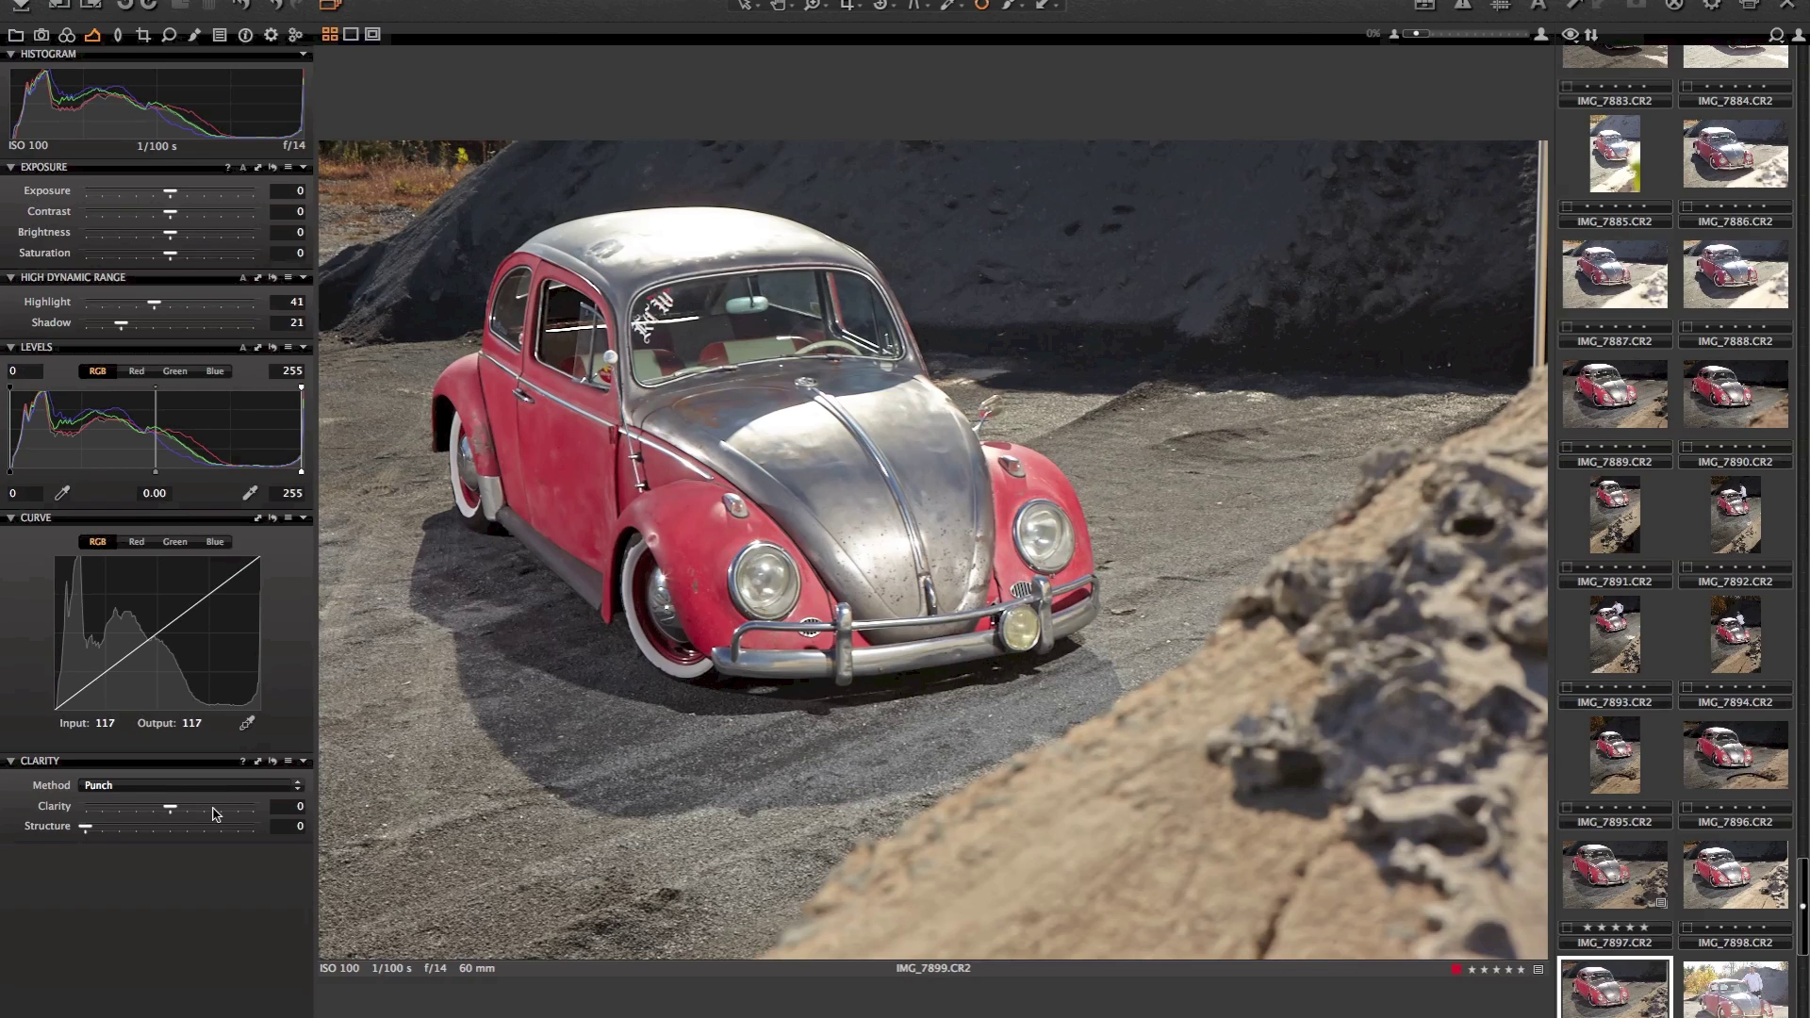
Settle Clarity at 32 and Structure at 12 after trying higher values.
{"action": "left_click", "coordinate": [215, 806]}
{"action": "left_click_drag", "start_coordinate": [216, 811], "coordinate": [243, 808]}
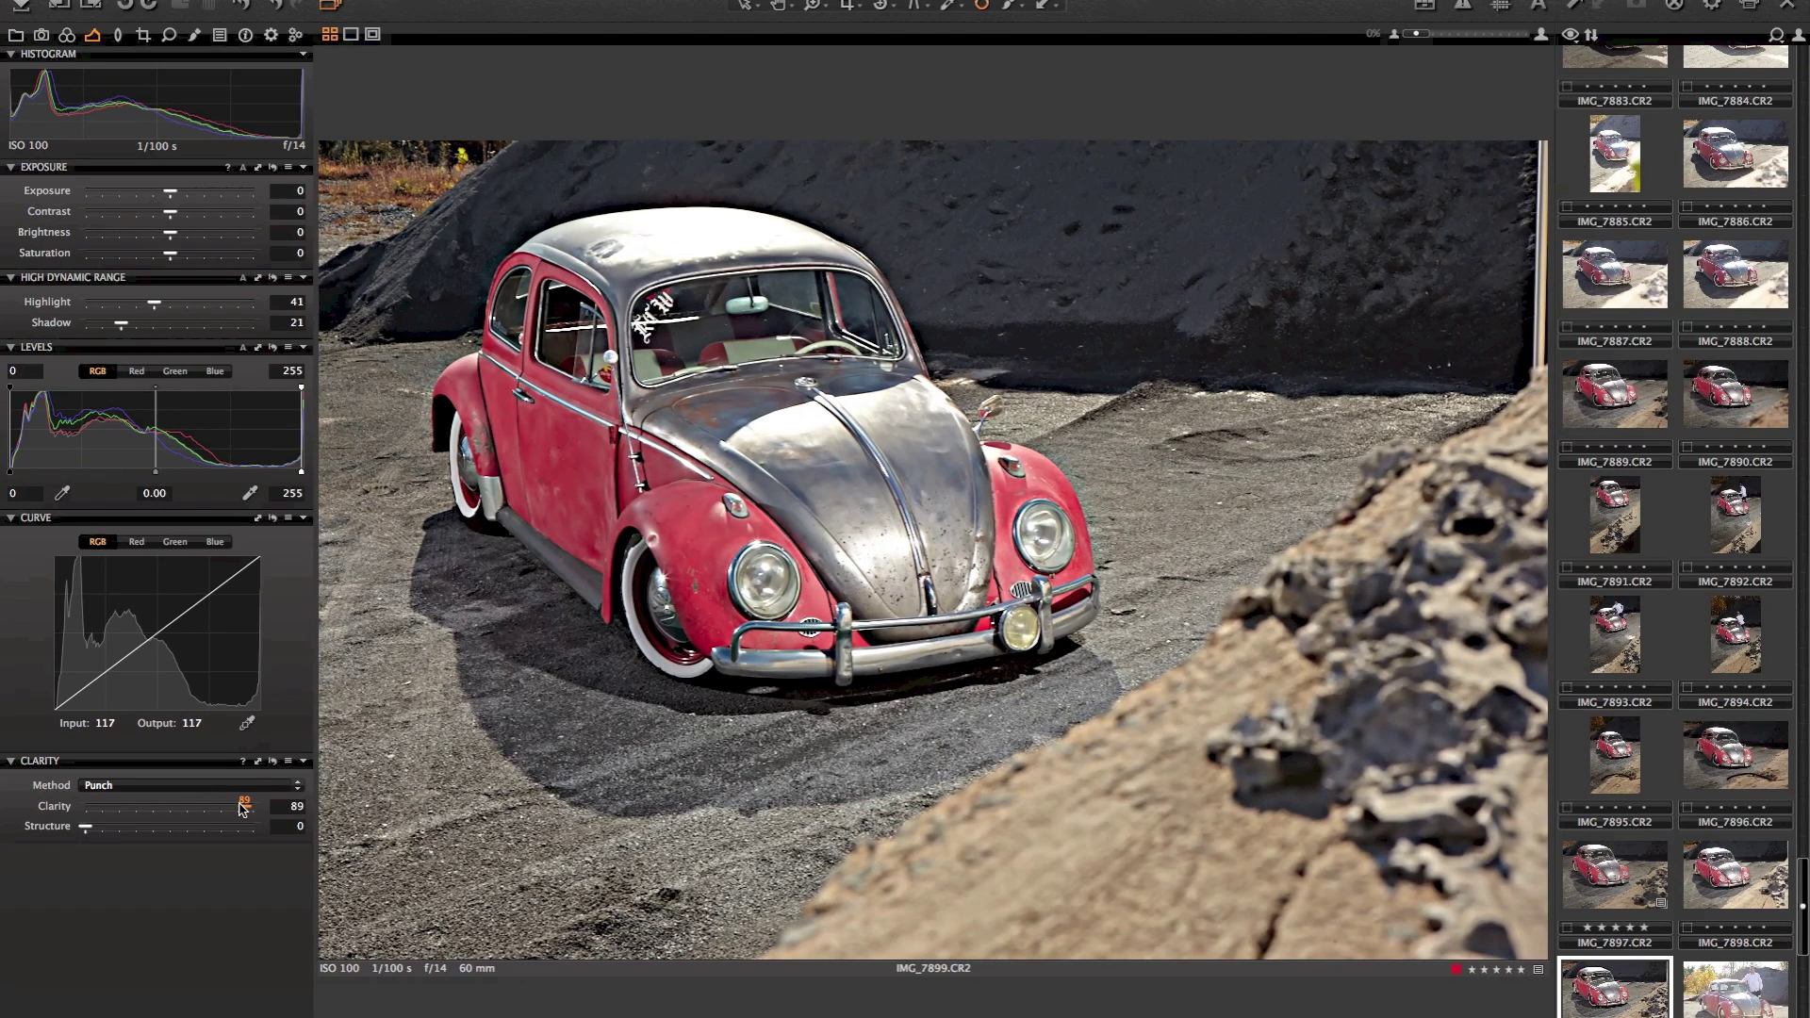
{"action": "left_click_drag", "start_coordinate": [243, 807], "coordinate": [197, 811]}
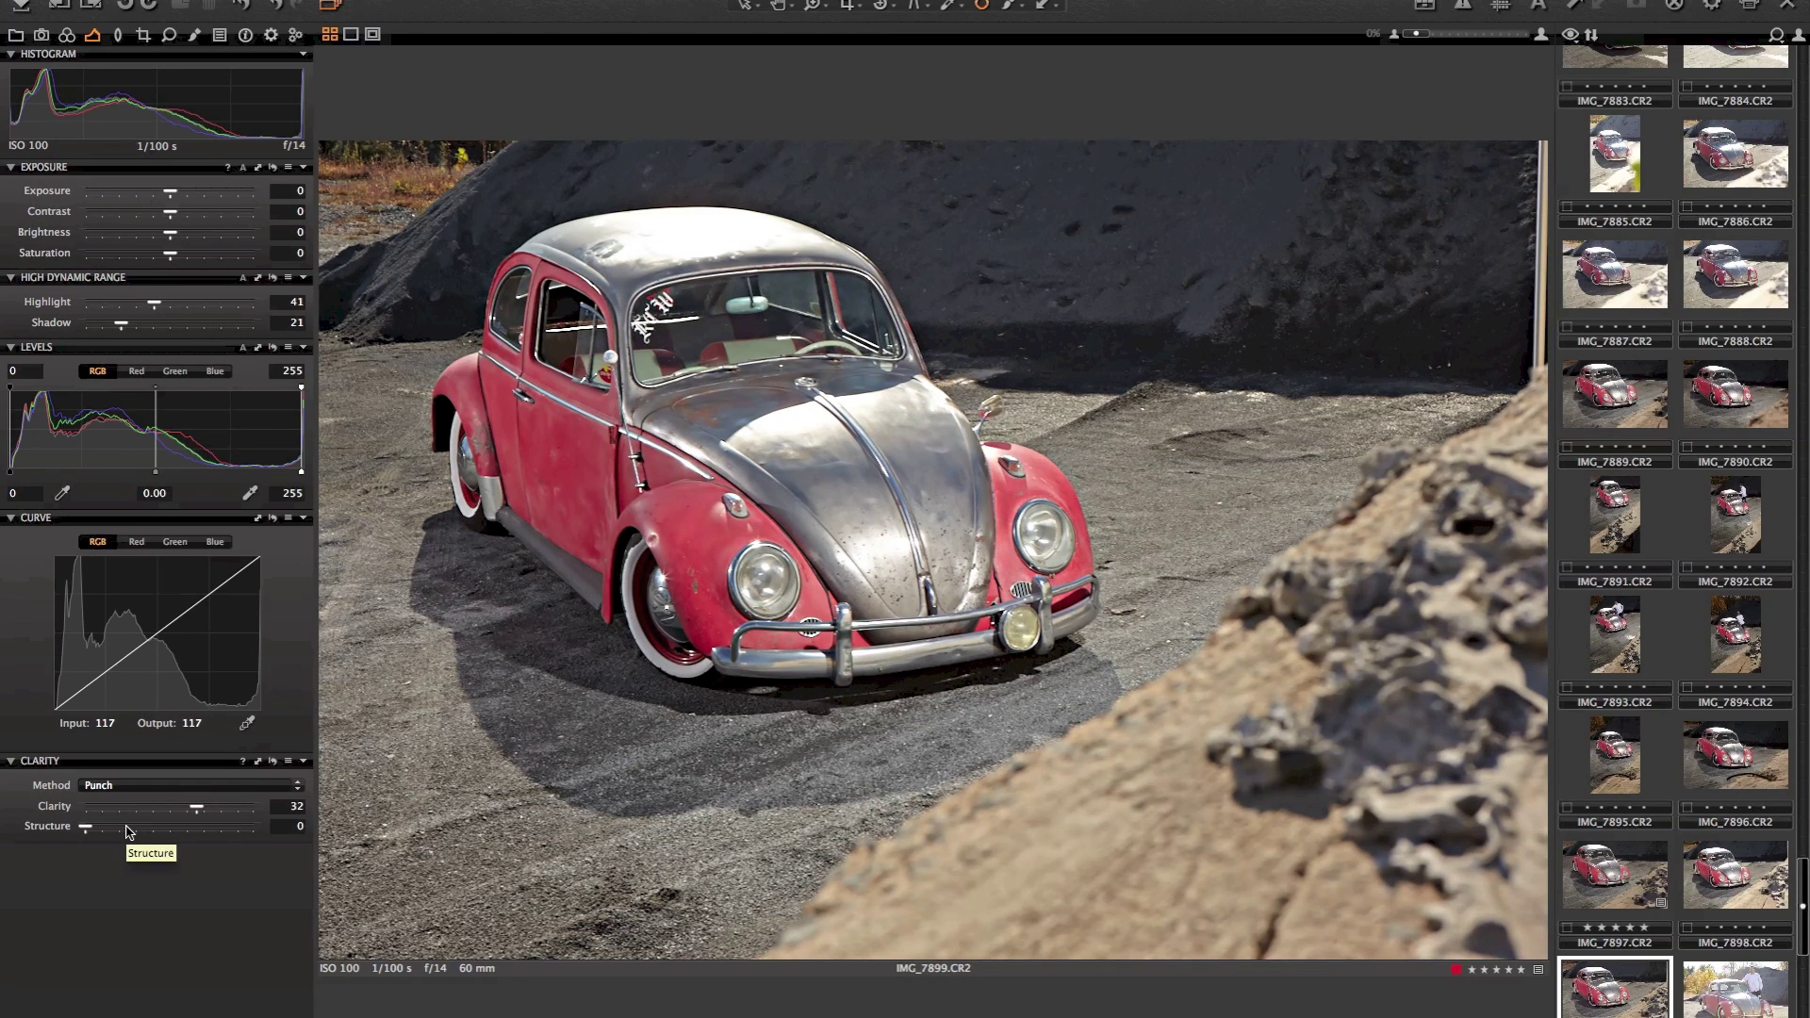
{"action": "left_click_drag", "start_coordinate": [87, 827], "coordinate": [196, 833]}
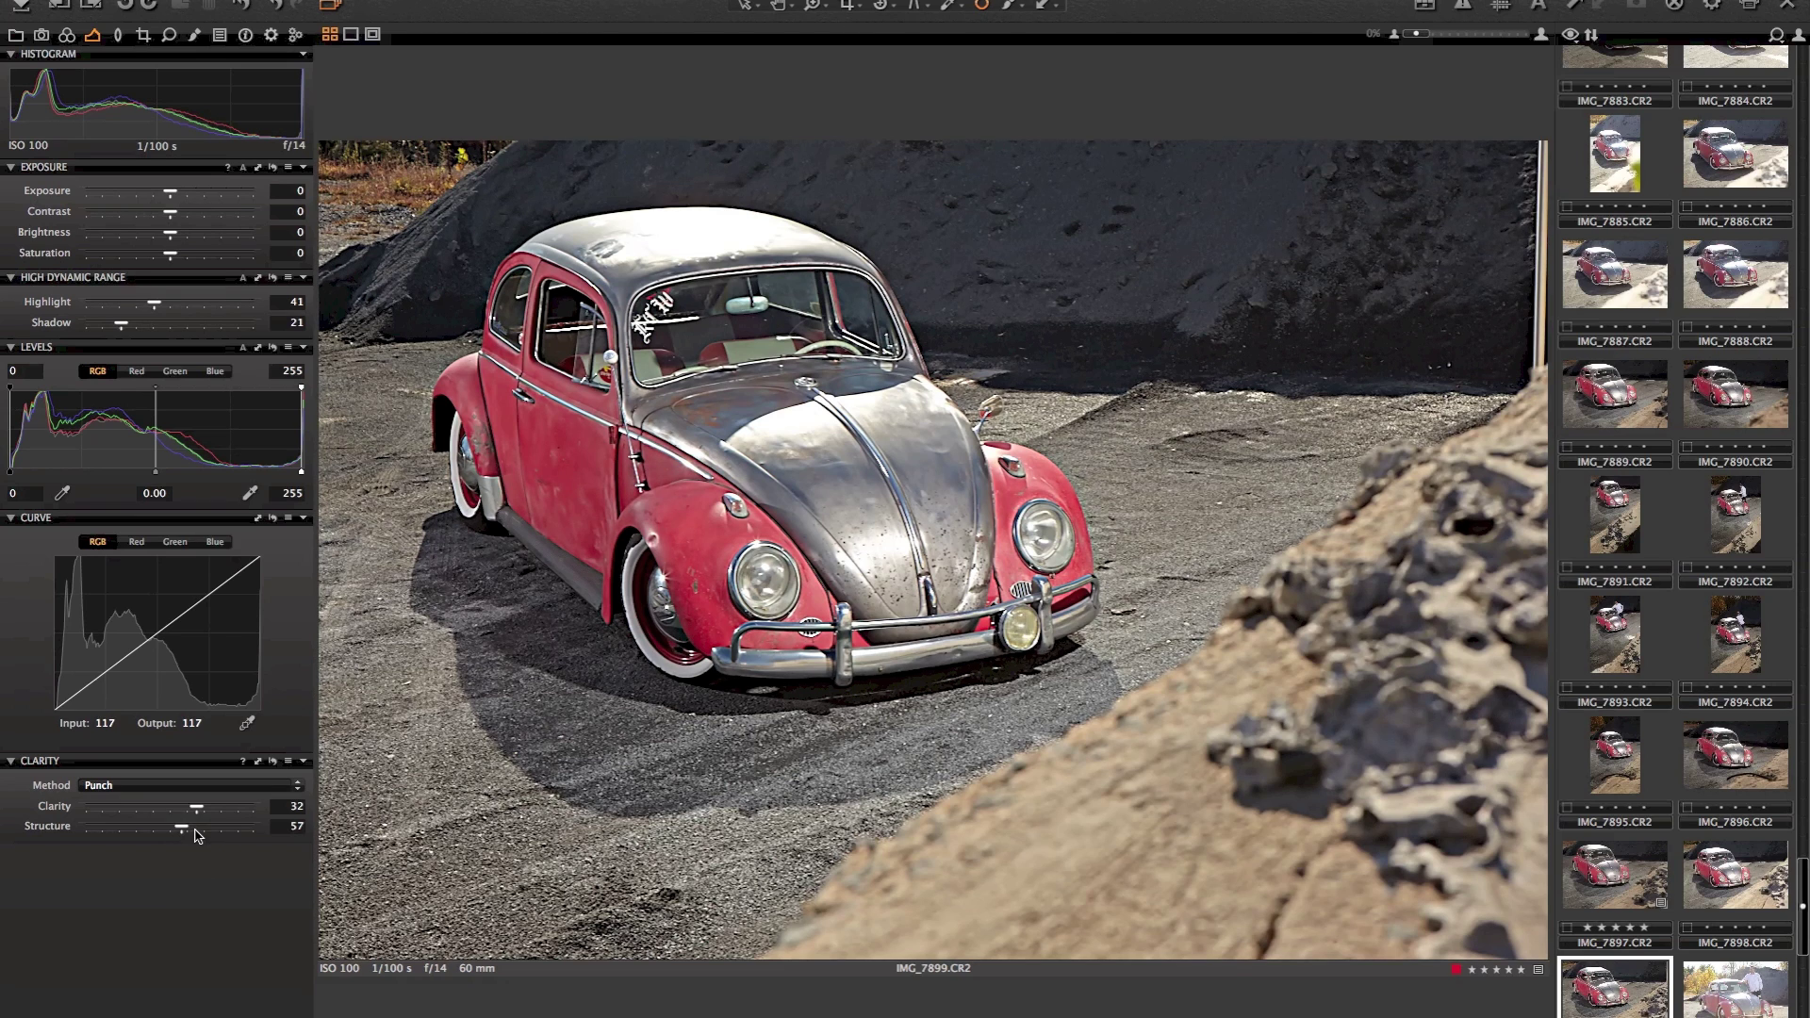
{"action": "left_click_drag", "start_coordinate": [195, 832], "coordinate": [227, 829]}
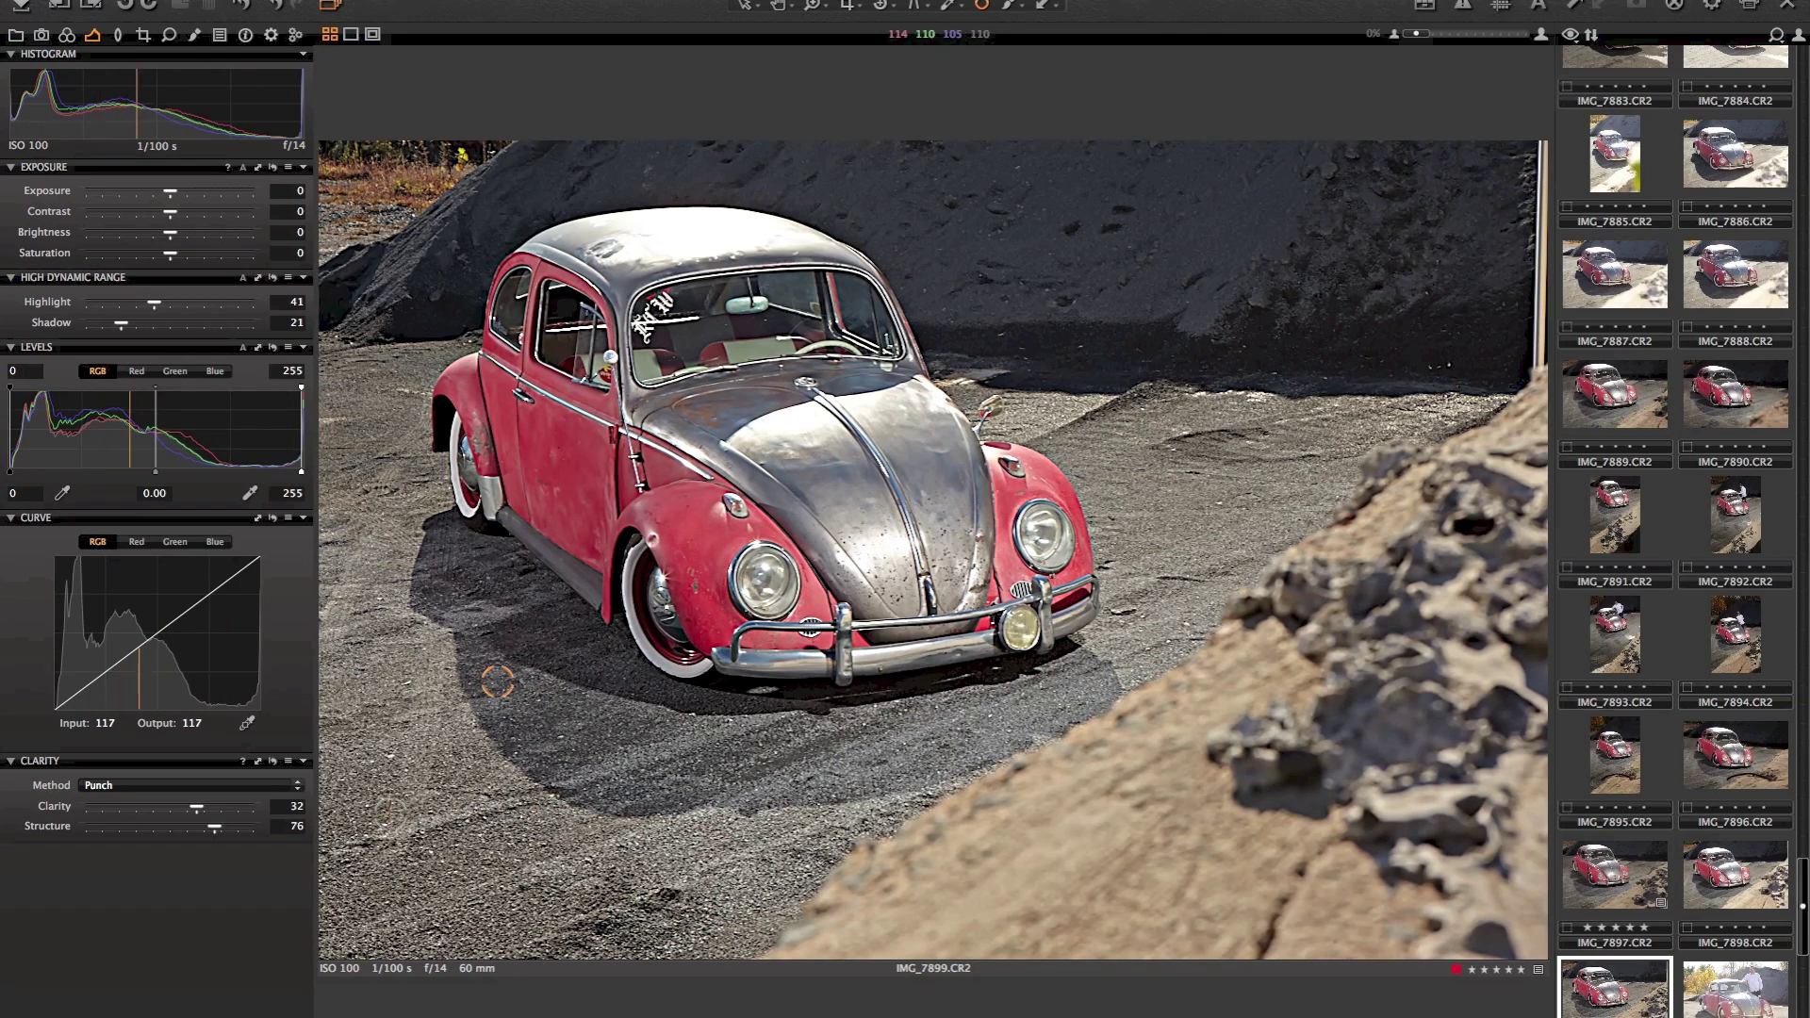
{"action": "left_click_drag", "start_coordinate": [213, 827], "coordinate": [106, 831]}
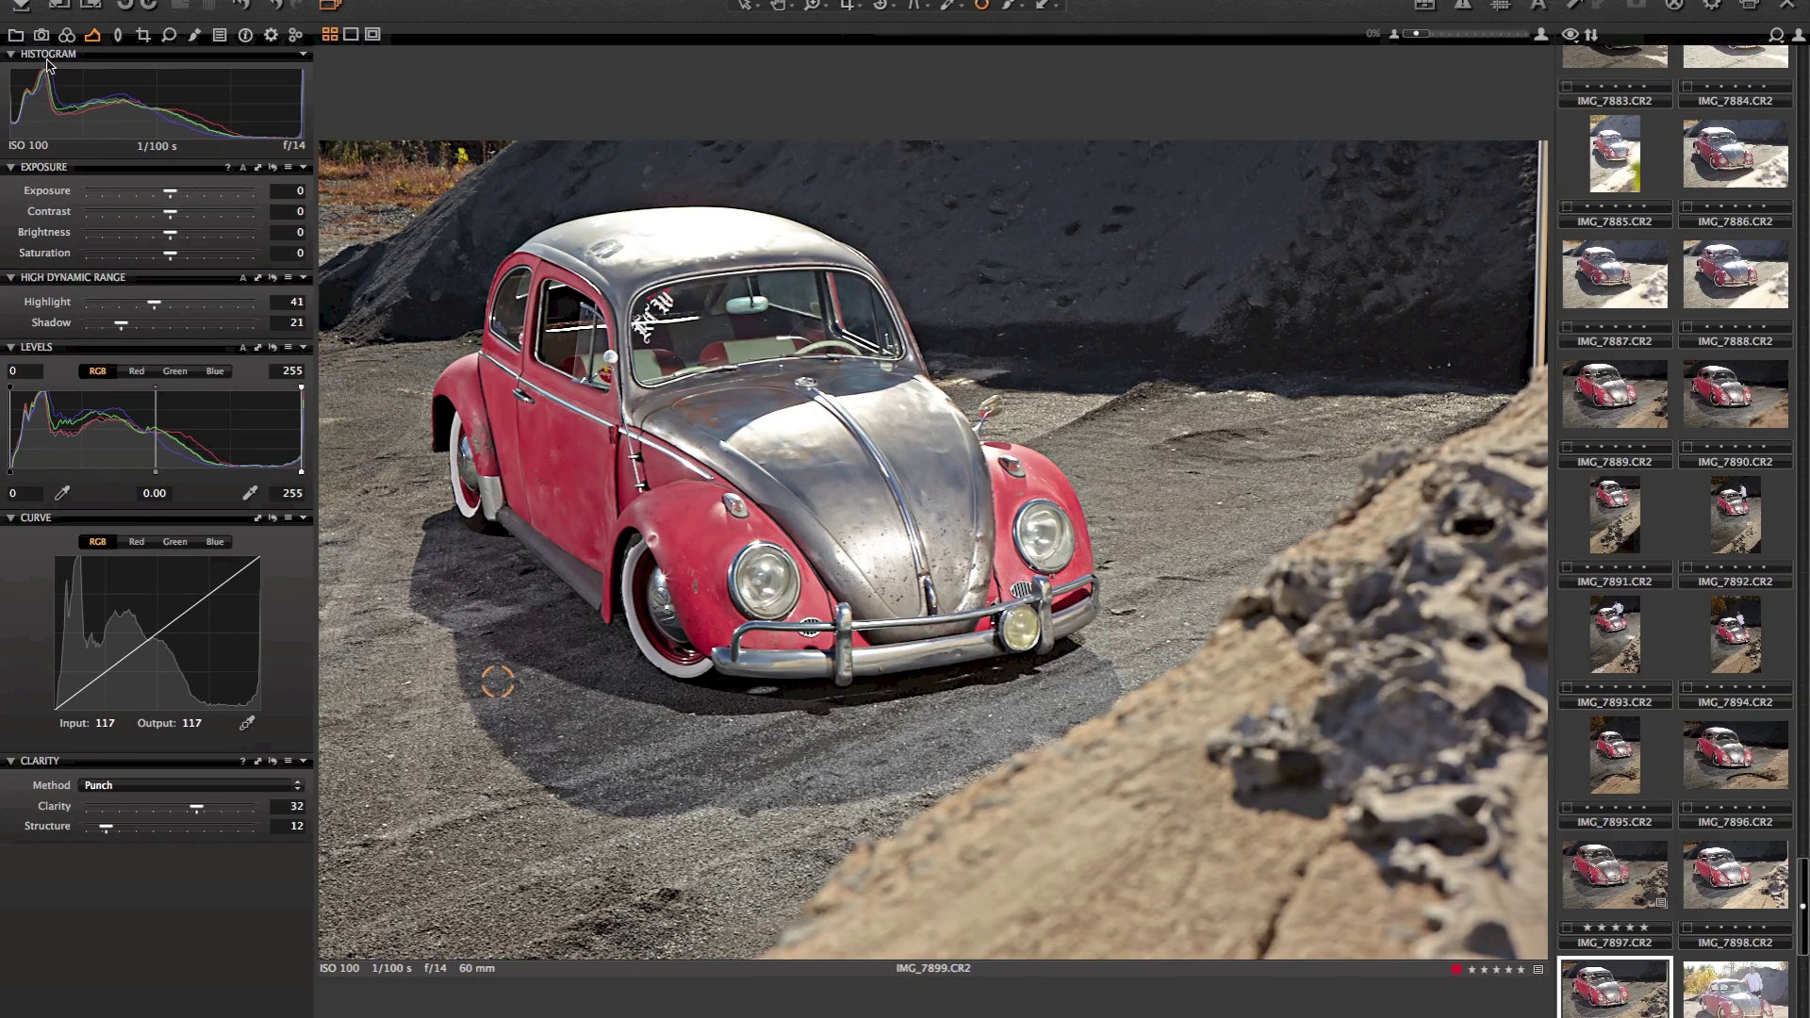
Enable Black & White in the Color tools, with Red at -53 and Yellow slightly adjusted.
{"action": "left_click", "coordinate": [66, 38]}
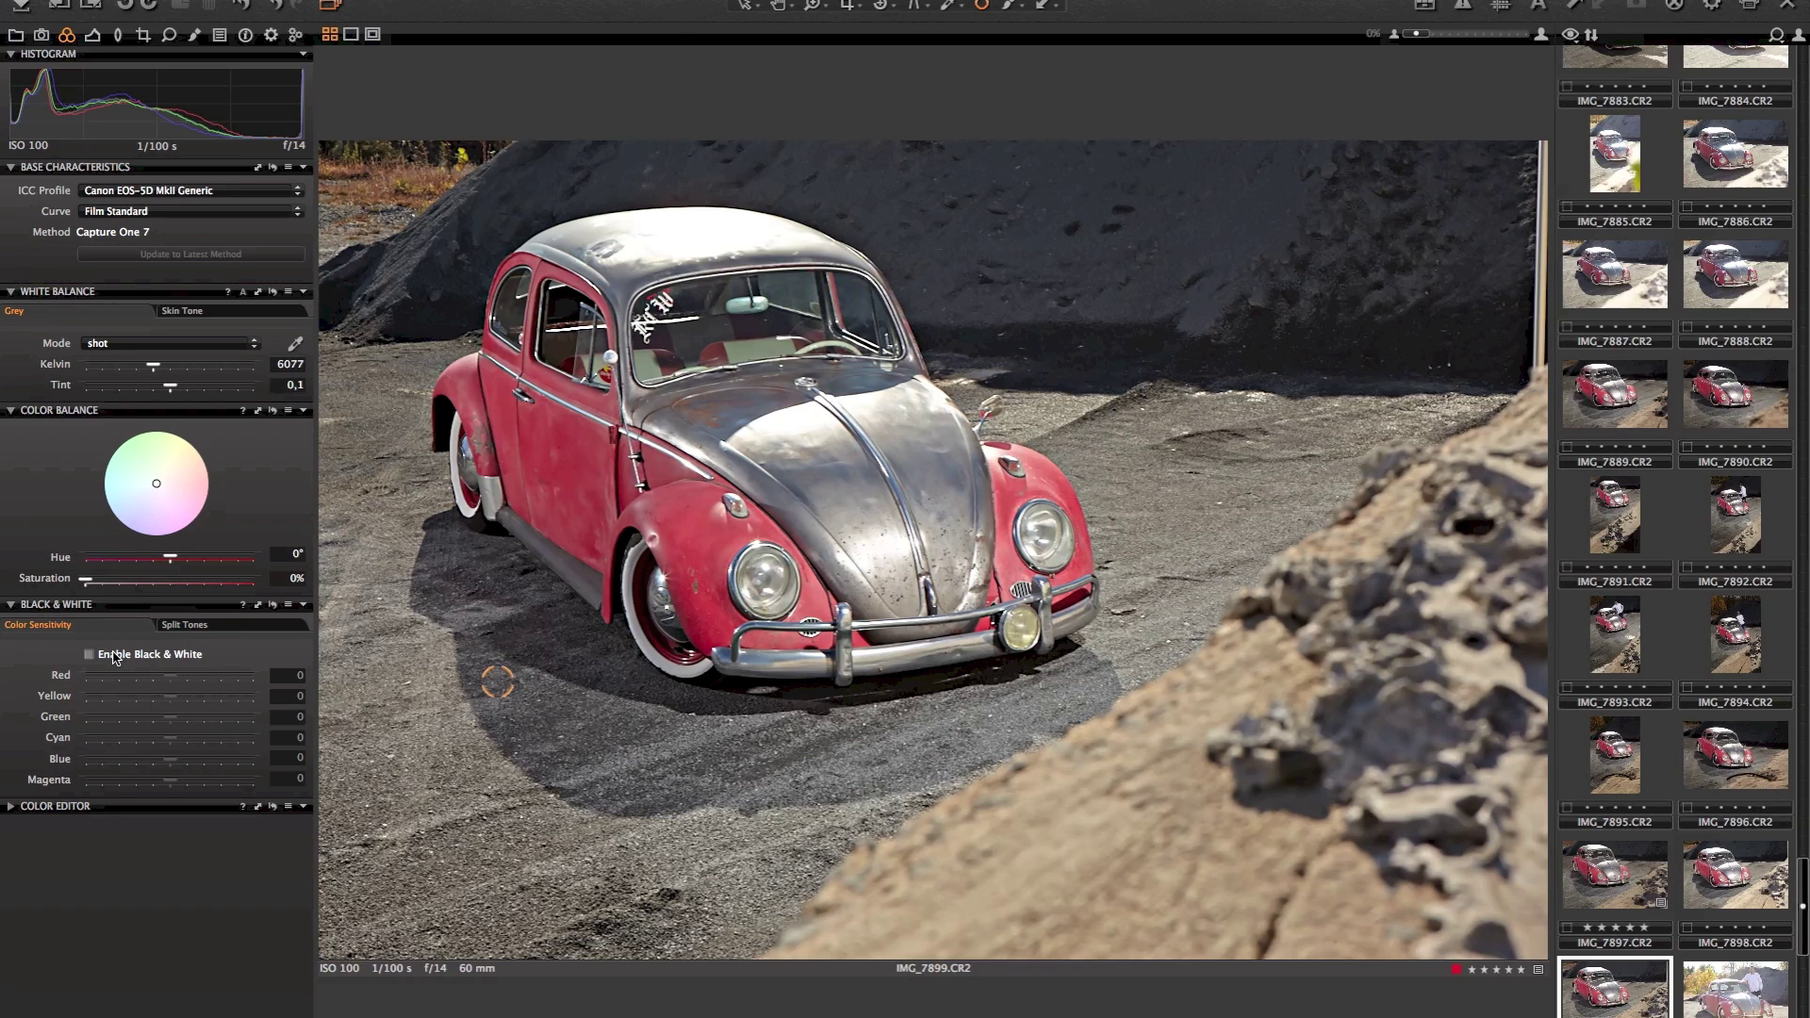
{"action": "left_click", "coordinate": [113, 656]}
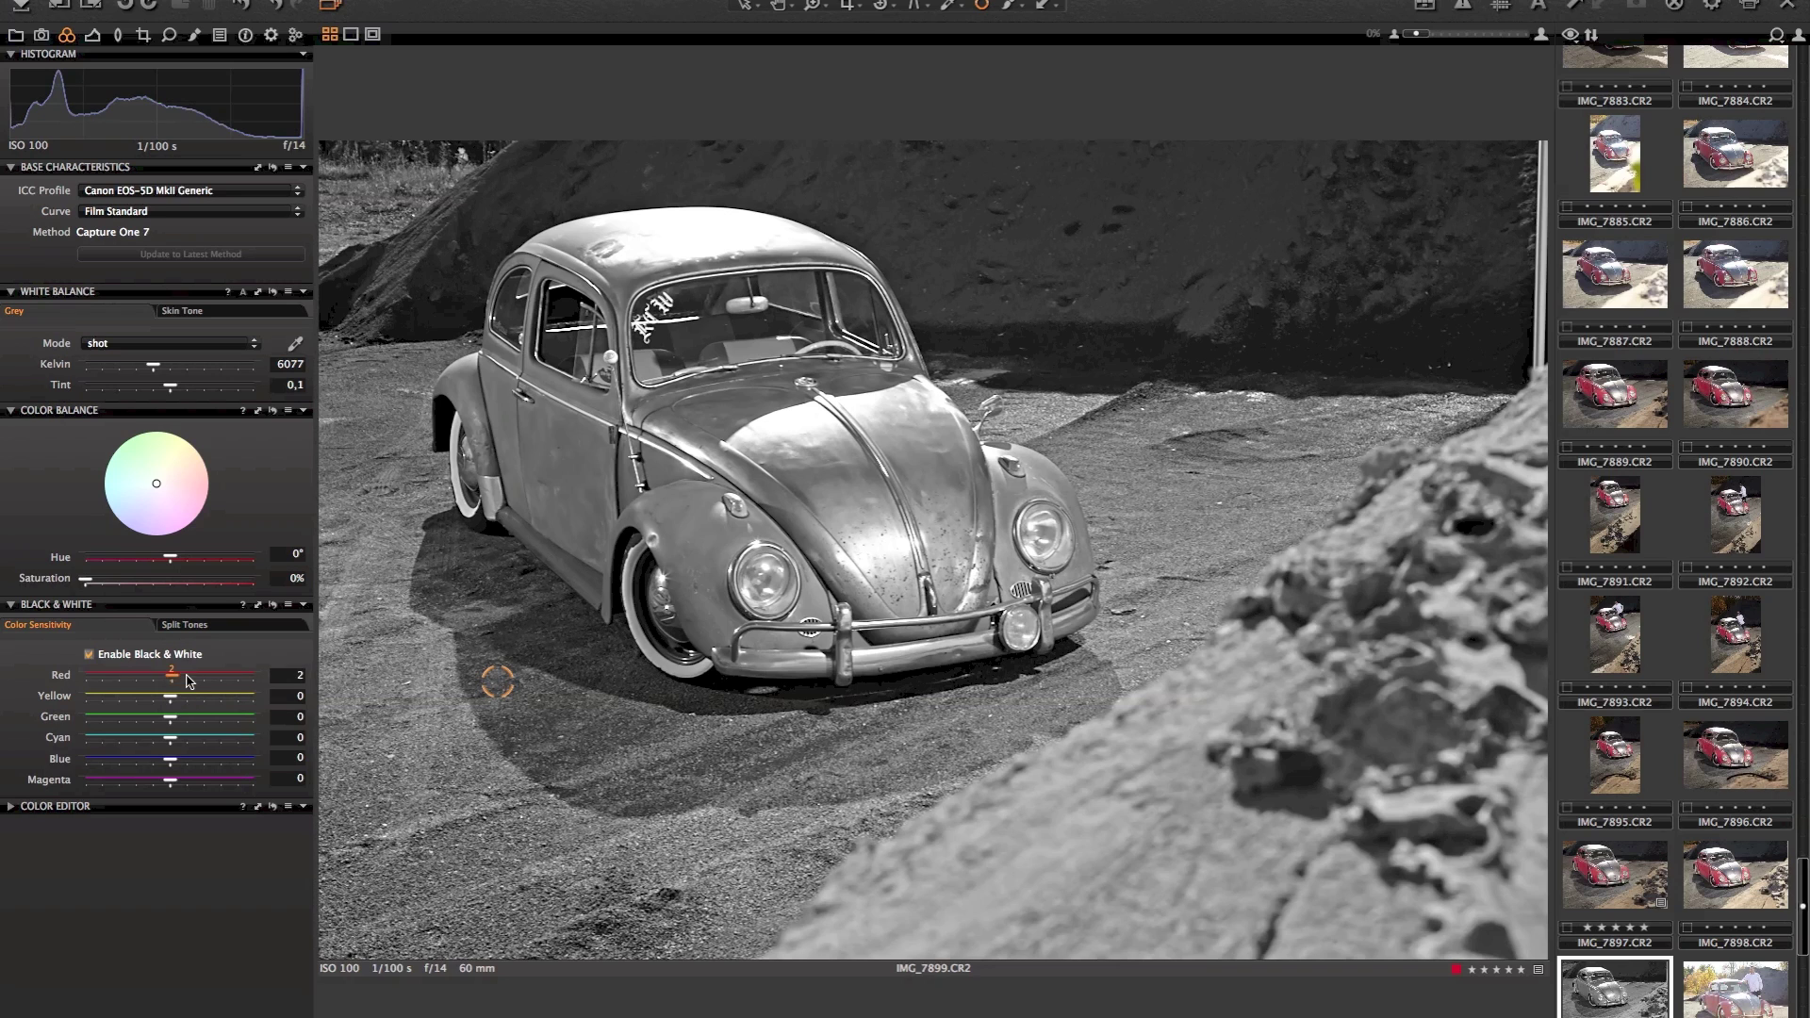
{"action": "mouse_move", "coordinate": [170, 678]}
{"action": "left_mouse_down"}
{"action": "mouse_move", "coordinate": [192, 678]}
{"action": "mouse_move", "coordinate": [125, 678]}
{"action": "left_mouse_up"}
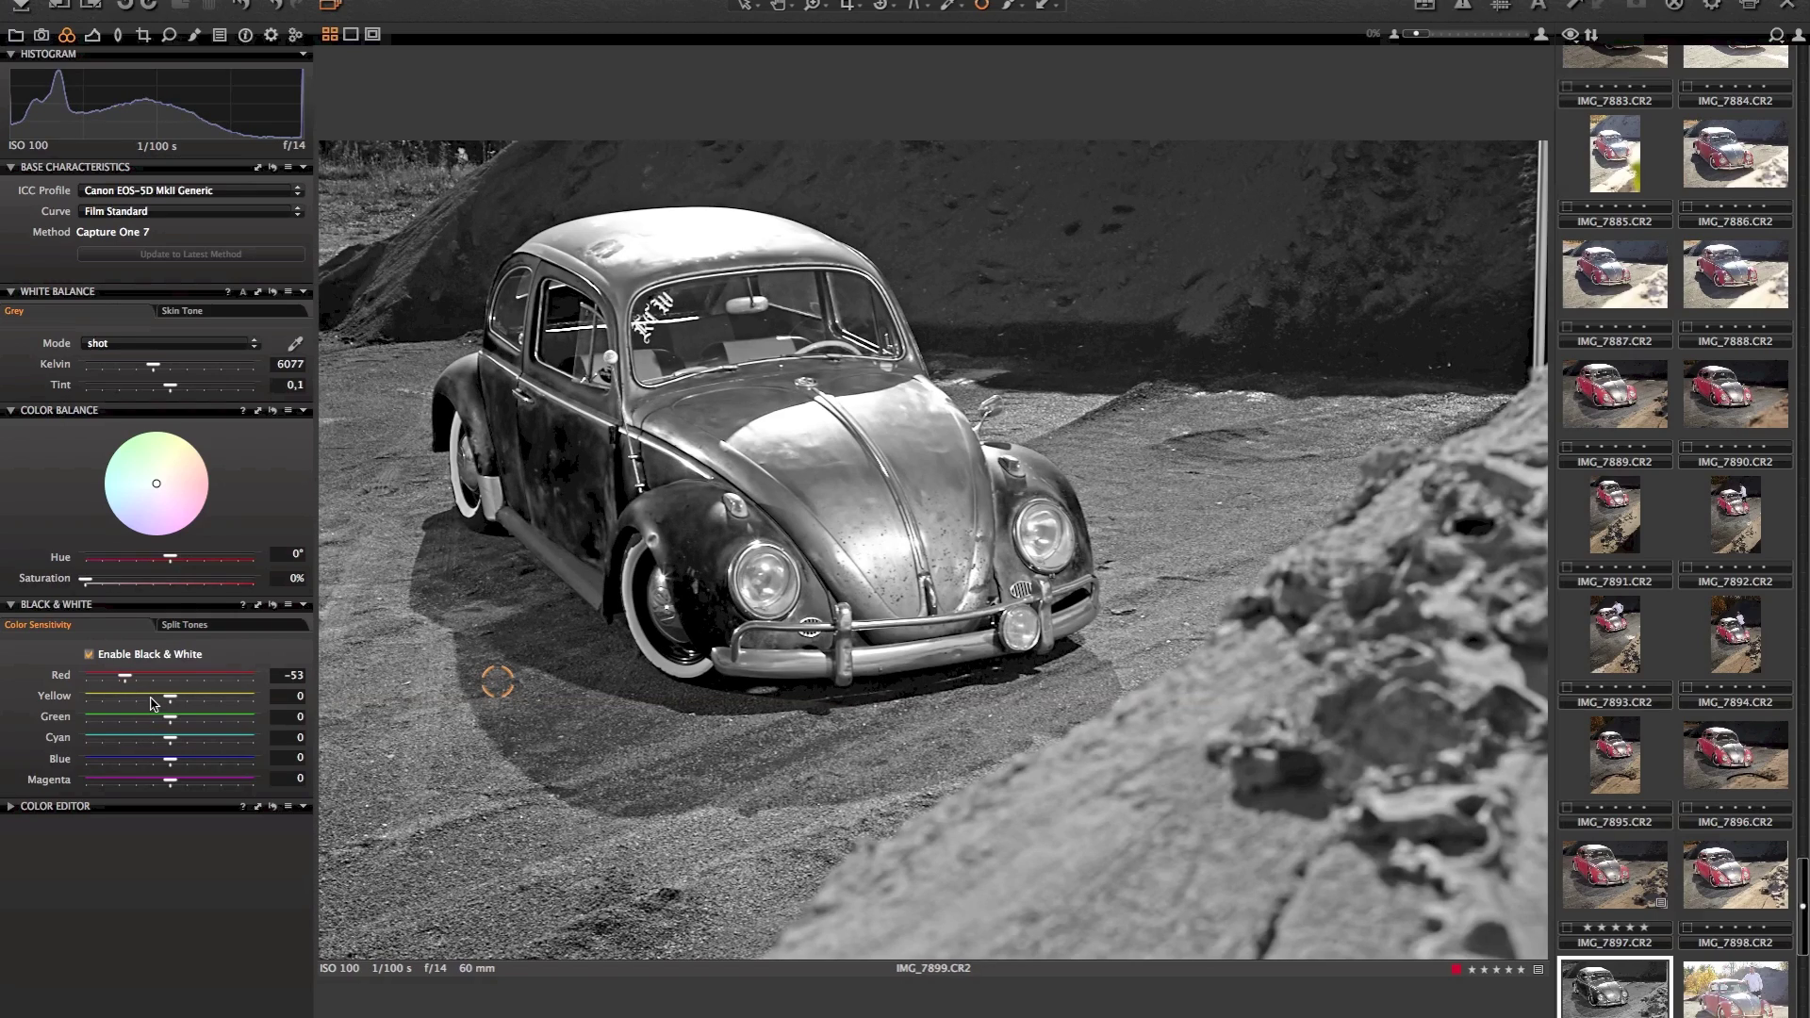
{"action": "left_click_drag", "start_coordinate": [169, 697], "coordinate": [166, 697]}
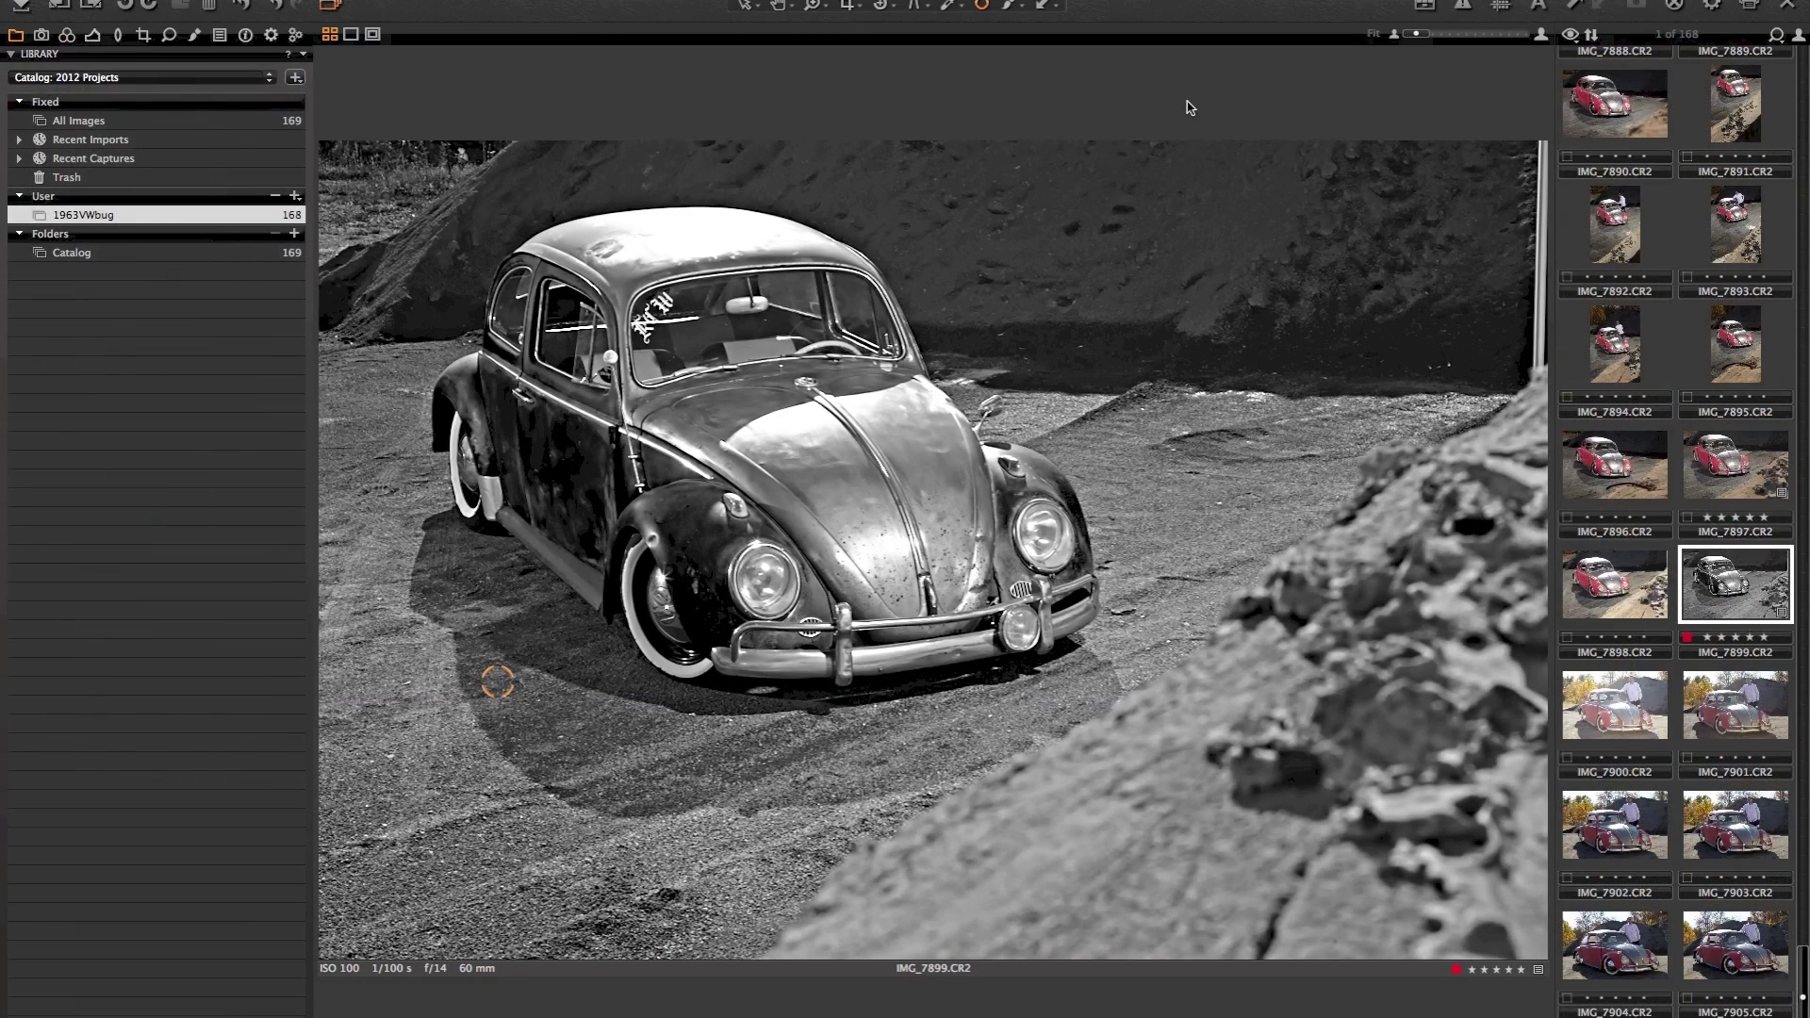